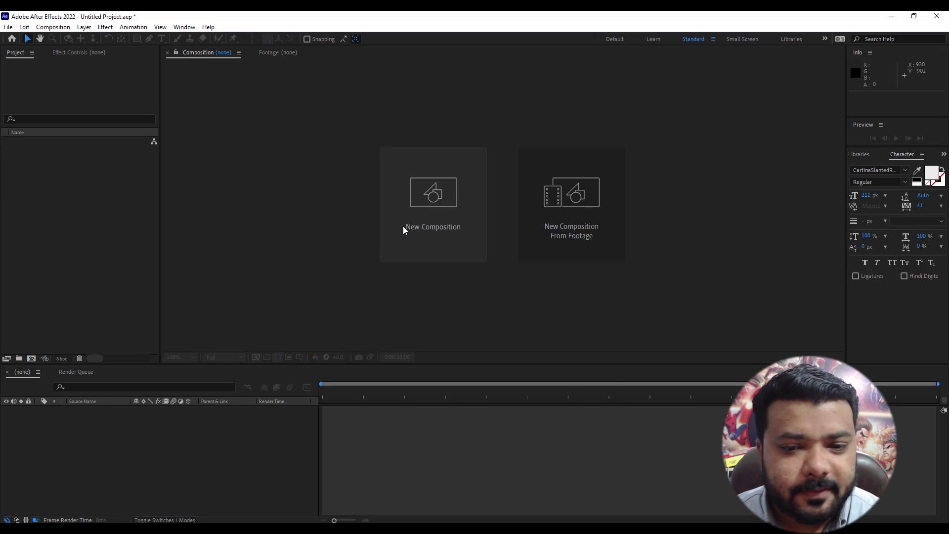
- Create a new composition named 'AE 2022' using the HDTV 1080 25 preset
click(403, 227)
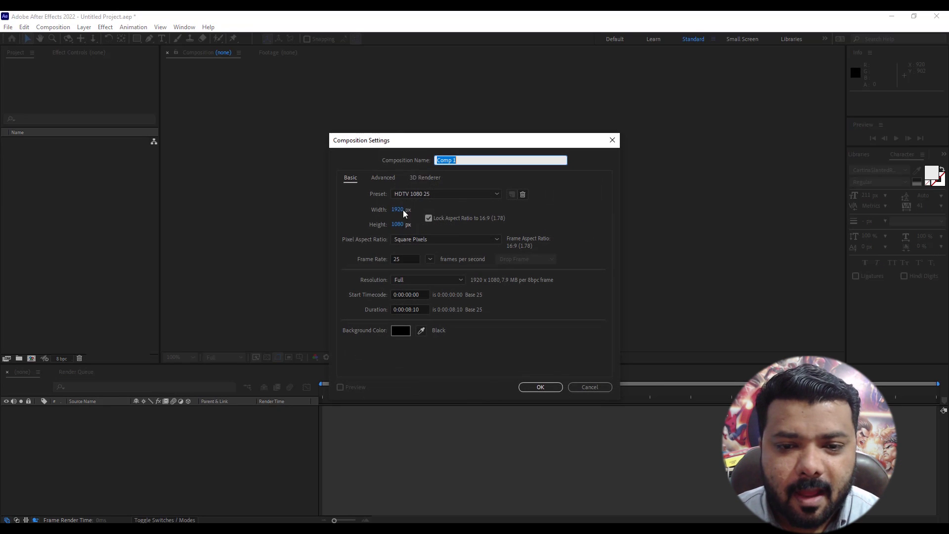
text(AE 2022)
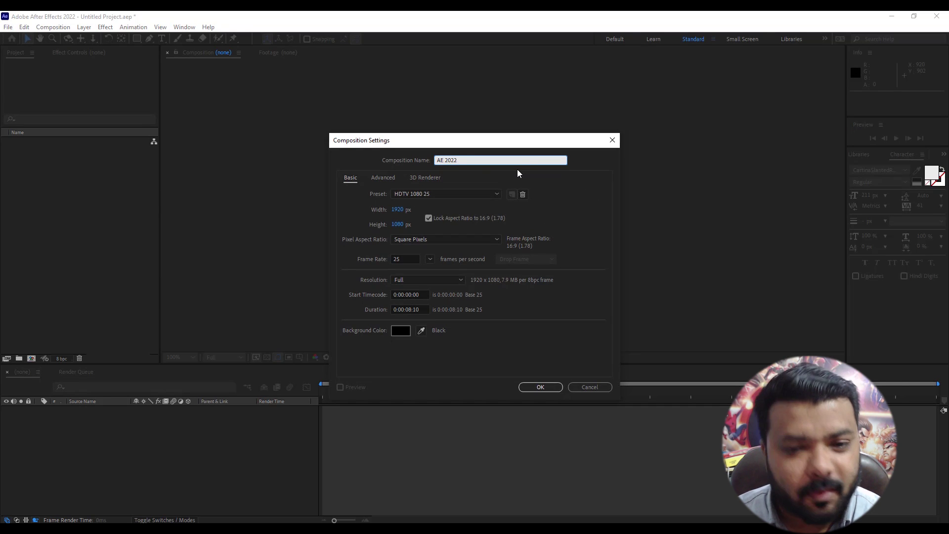
key(Return)
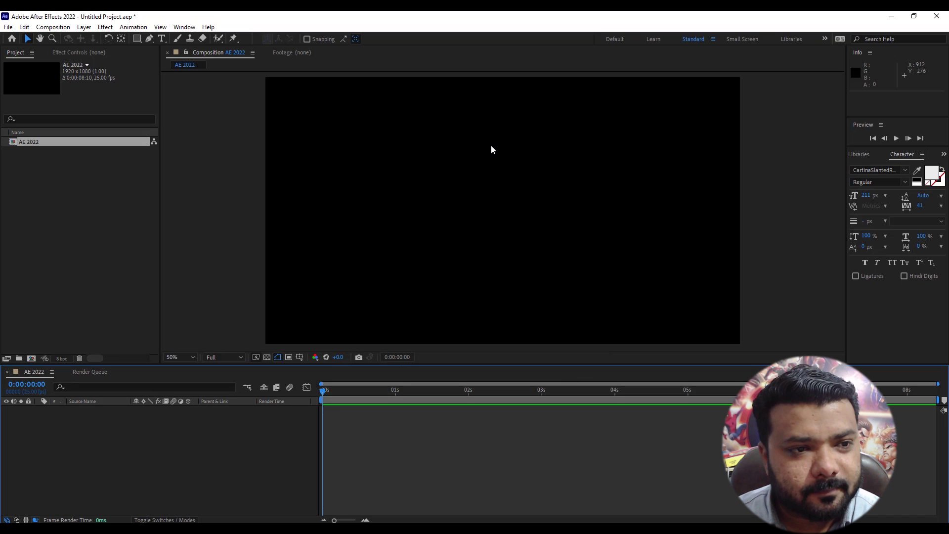
- Add an 'AE 2022' text layer at the centre of the canvas
click(162, 39)
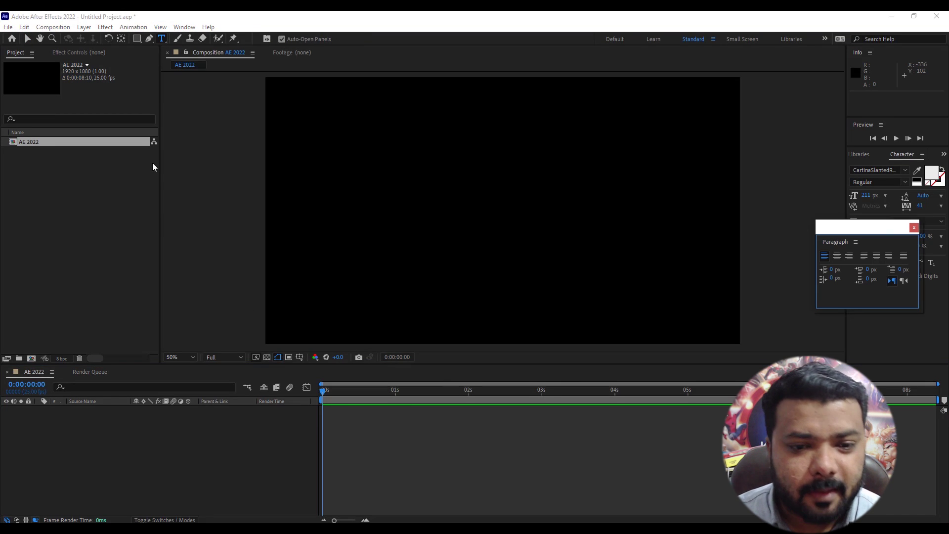
click(415, 213)
text(AE 2022)
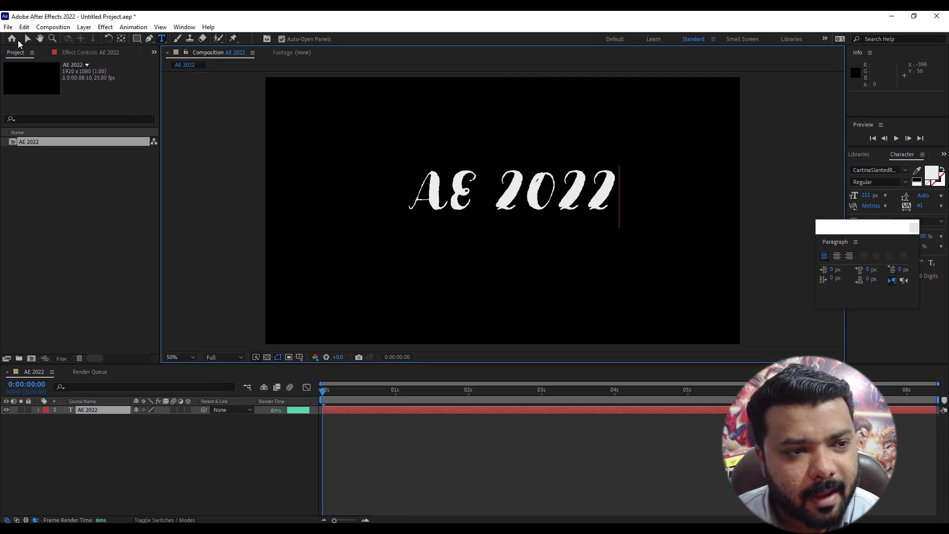
click(27, 38)
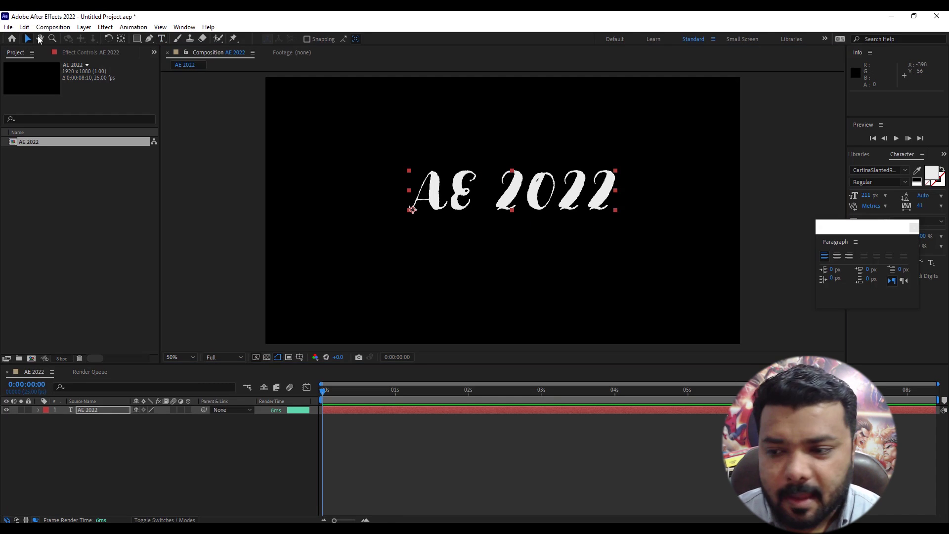
- Dock the floating Paragraph panel beside the Character panel
drag(898, 233, 921, 267)
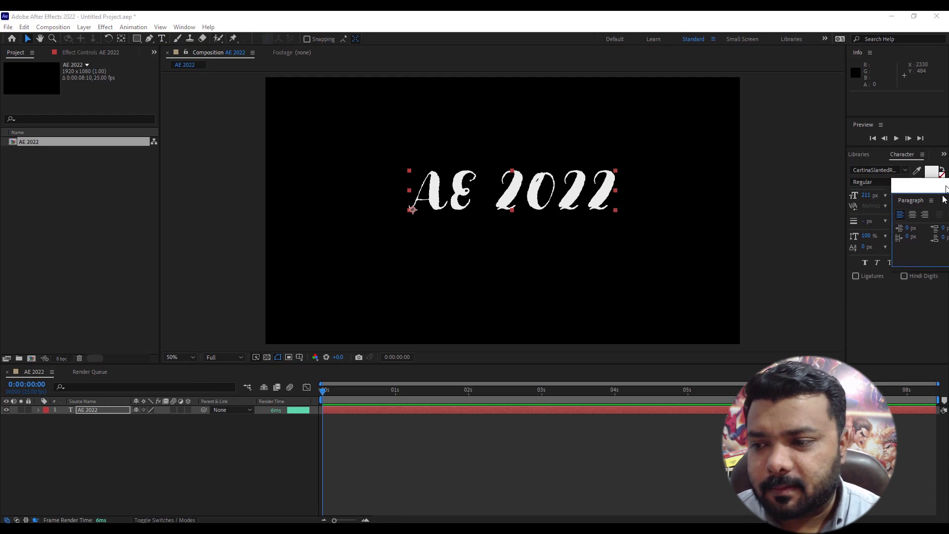
drag(920, 268, 913, 157)
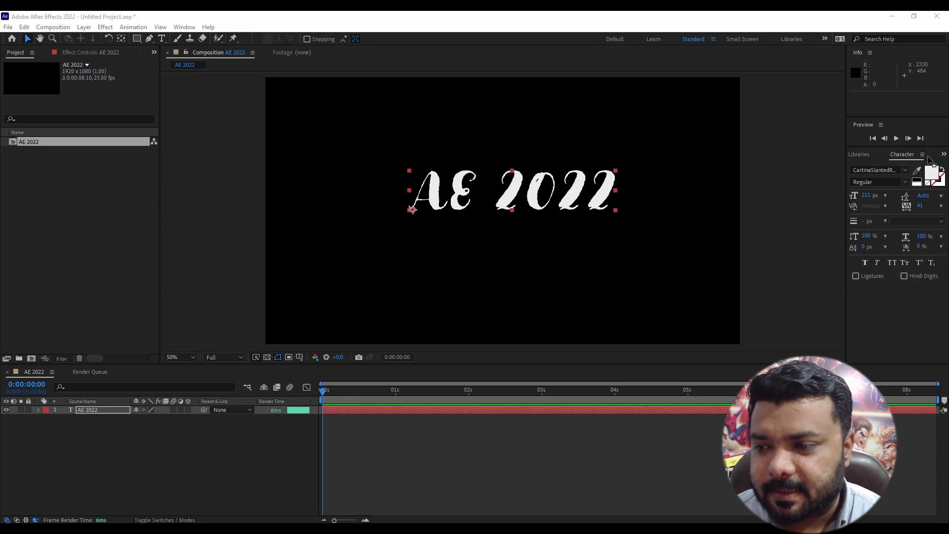
click(922, 154)
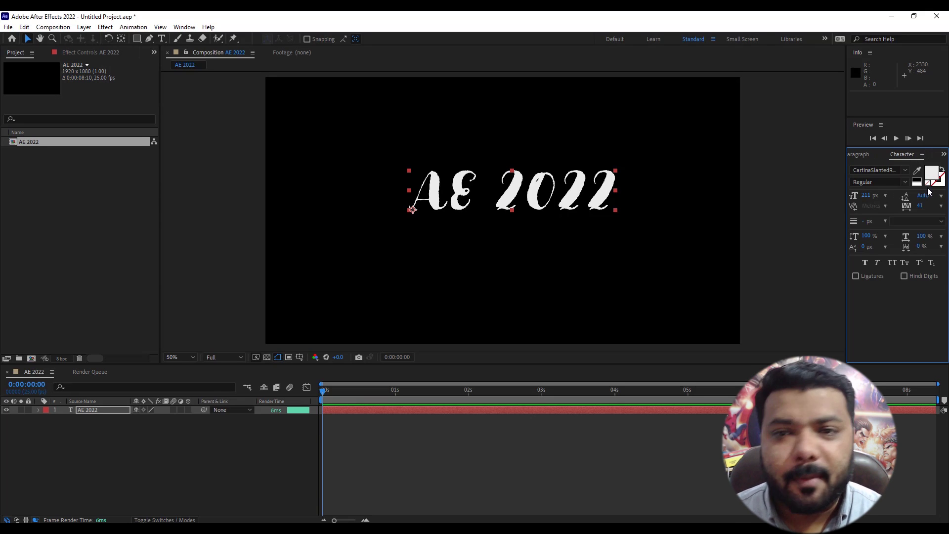
- Set the text font to Abril Fatface and nudge the text slightly left
click(905, 170)
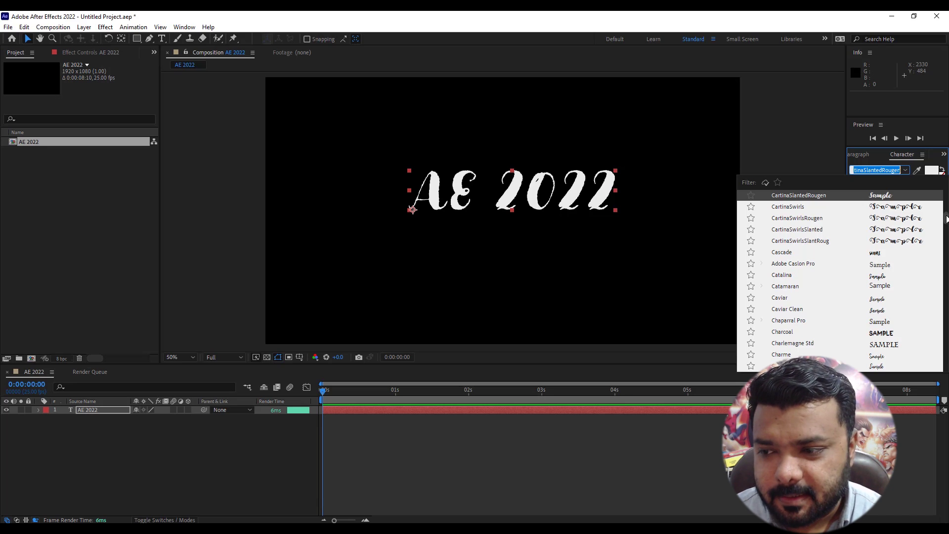
drag(945, 219, 946, 196)
click(889, 220)
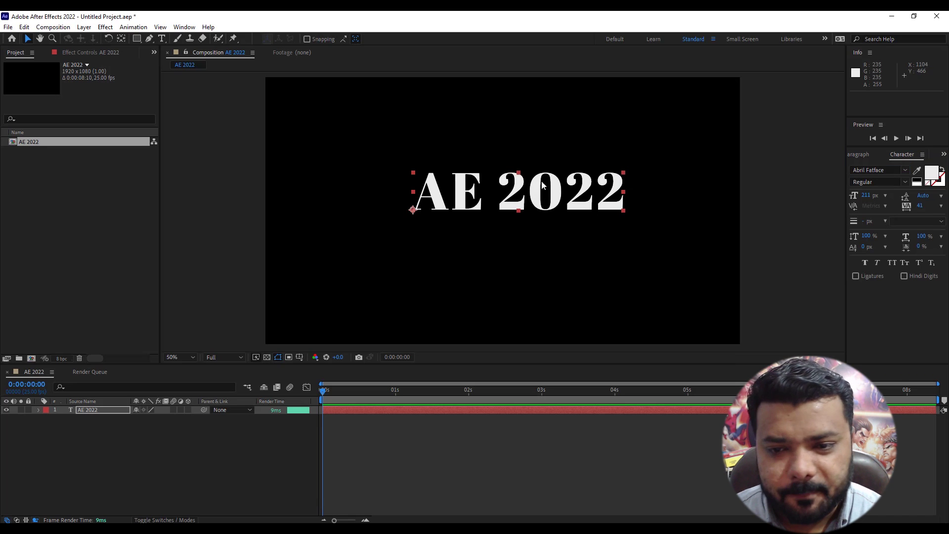
drag(559, 204, 534, 199)
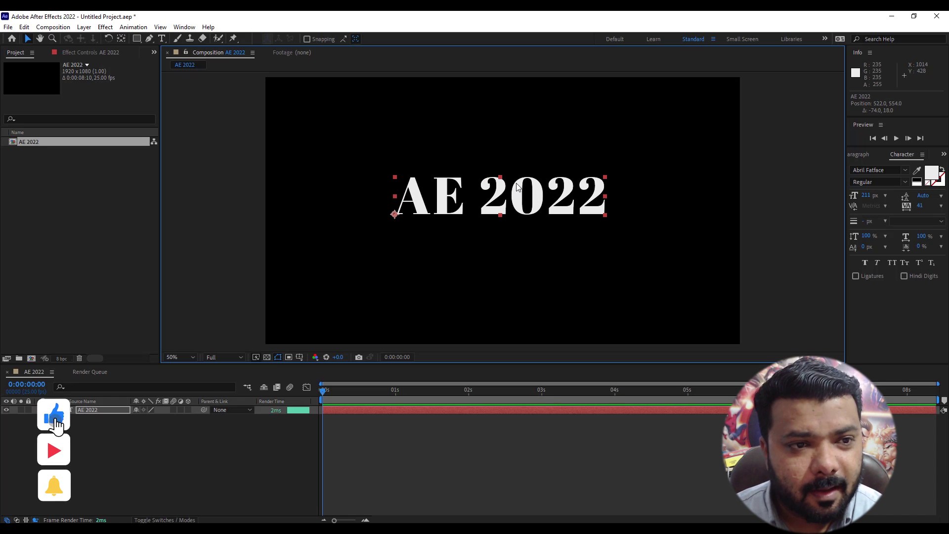
- Open the Motion Sketch panel from the Window menu
click(364, 410)
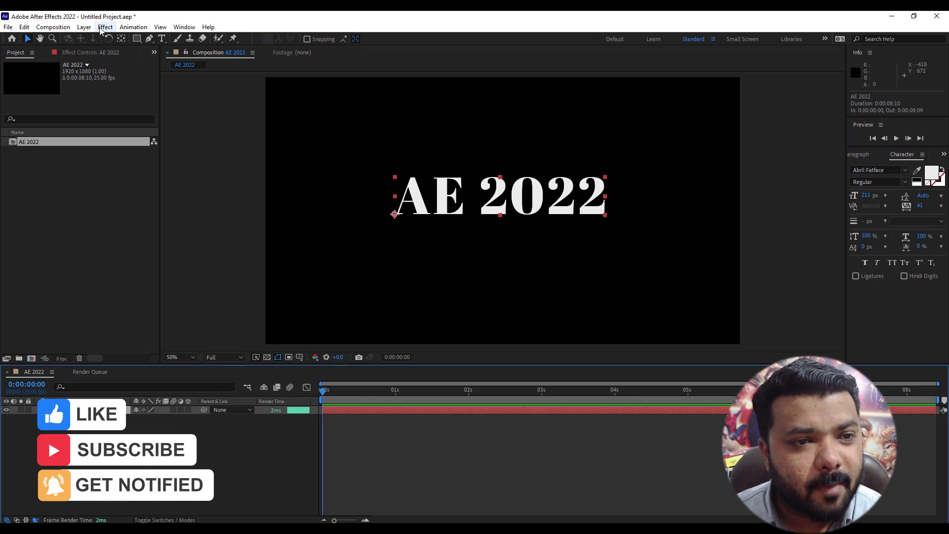
click(186, 28)
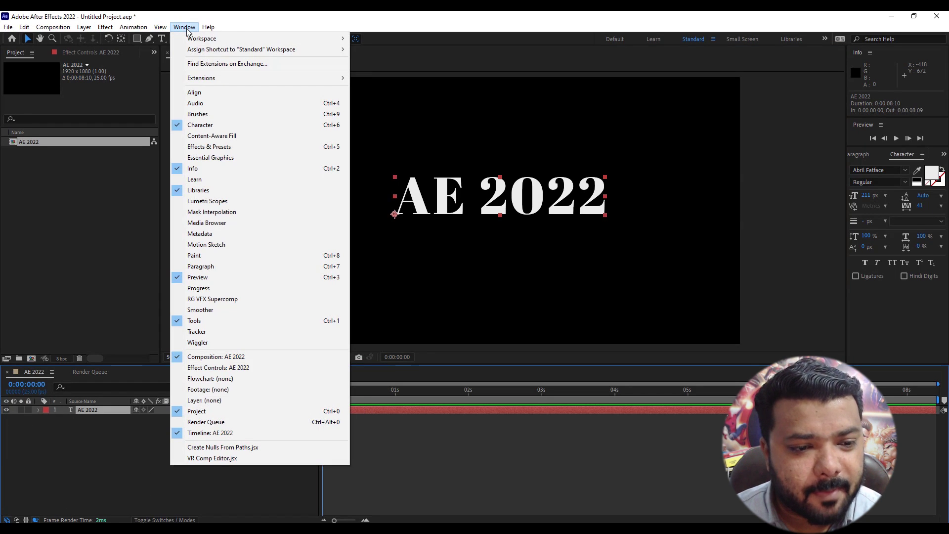
click(237, 244)
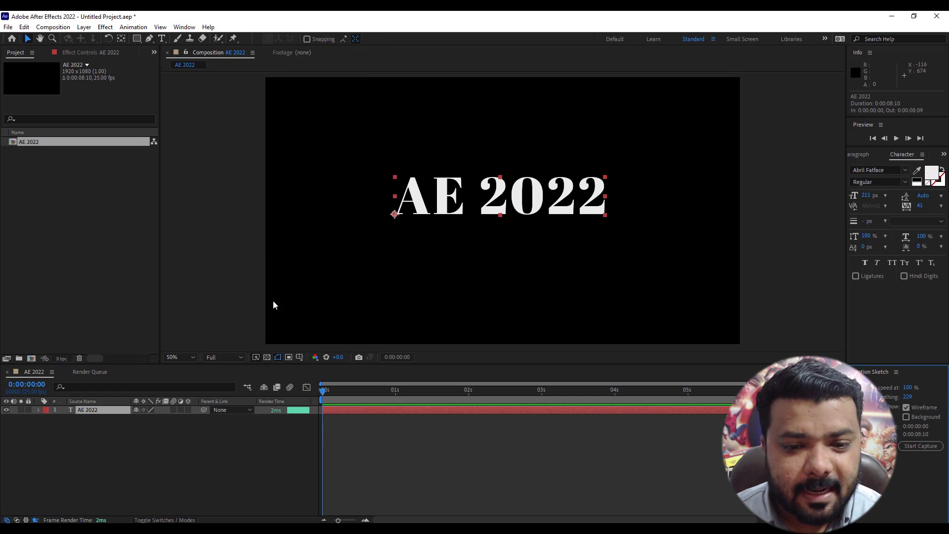
- Record a looping Motion Sketch path for the AE 2022 text and preview it
click(919, 445)
mouse_move(305, 291)
mouse_down()
mouse_move(449, 290)
mouse_move(597, 174)
mouse_move(361, 89)
mouse_move(458, 50)
mouse_up()
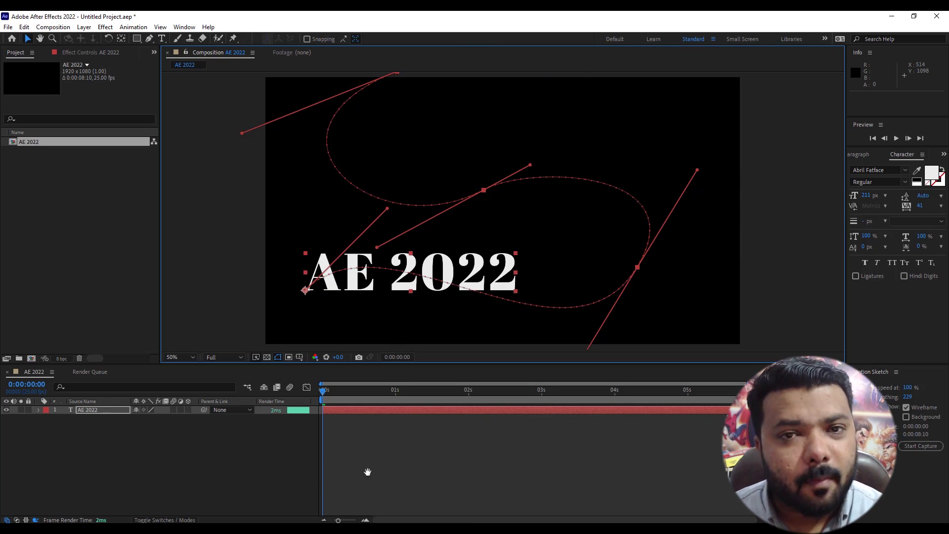
key(space)
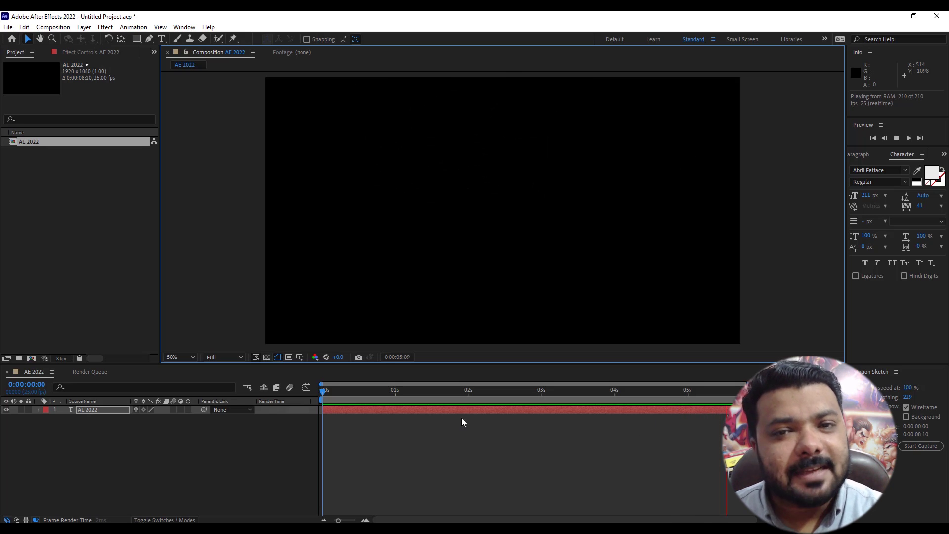
- Scrub the Position keyframes to check the text follows its path, then create Comp 1
drag(338, 519, 334, 520)
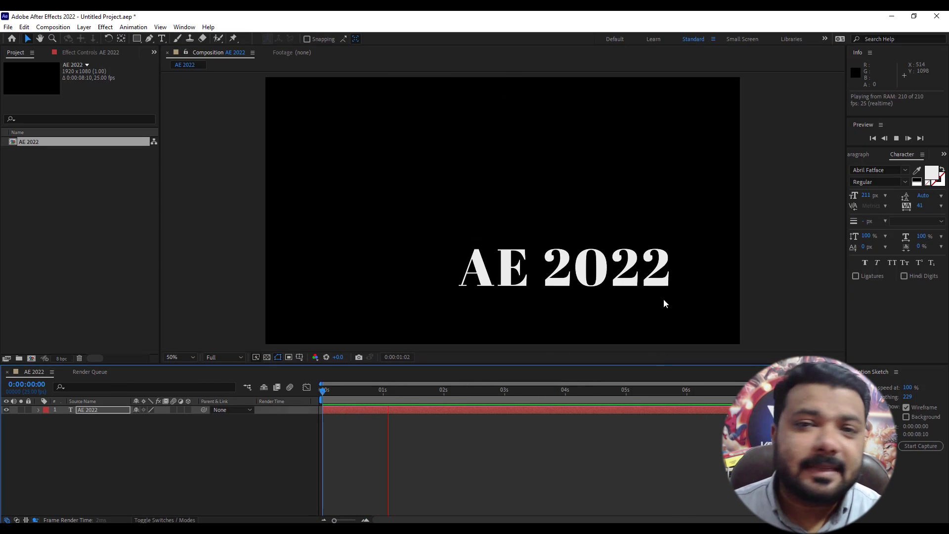
key(p)
drag(446, 389, 418, 393)
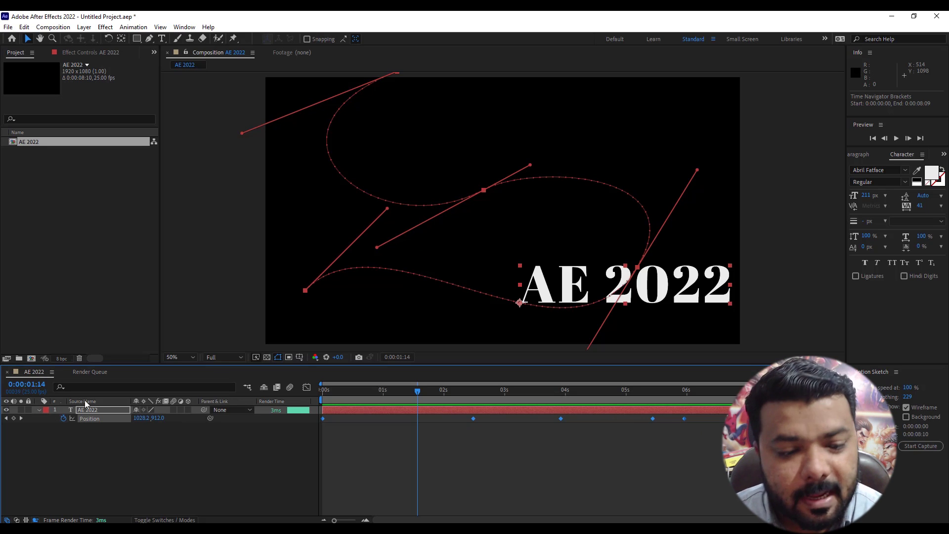
key(u)
drag(430, 400, 523, 397)
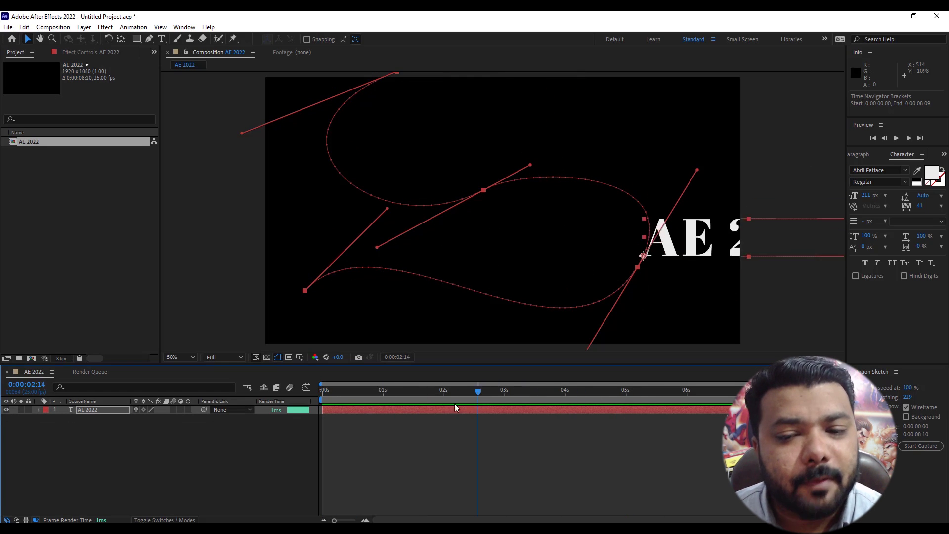
drag(524, 399, 322, 410)
click(378, 440)
key(ctrl+n)
key(Return)
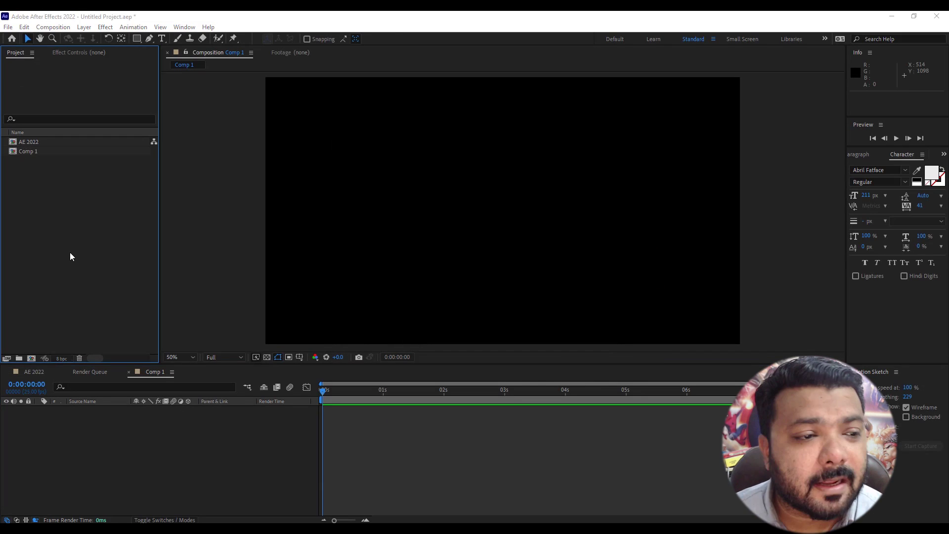
- Import 'imran fire flame final.mov' and place it as a layer in Comp 1
double_click(69, 252)
double_click(580, 205)
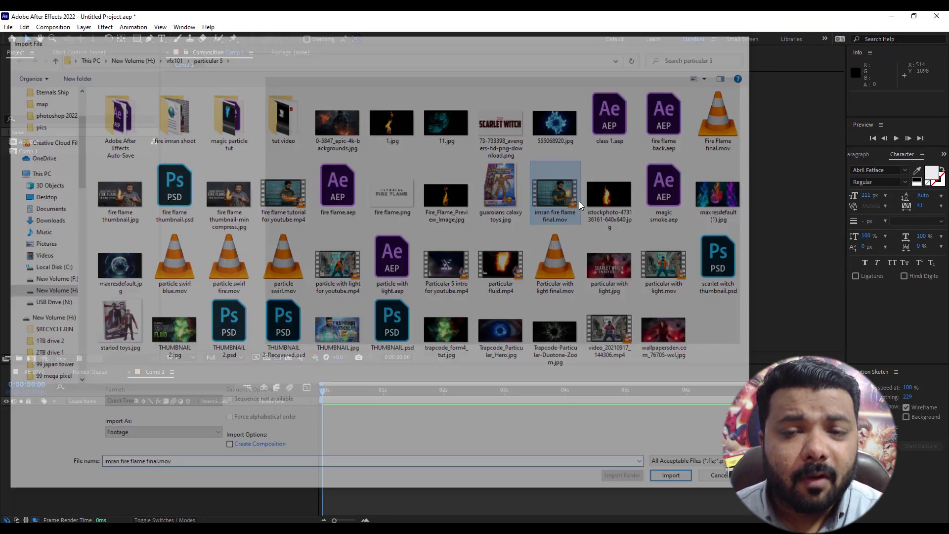
drag(63, 161, 125, 447)
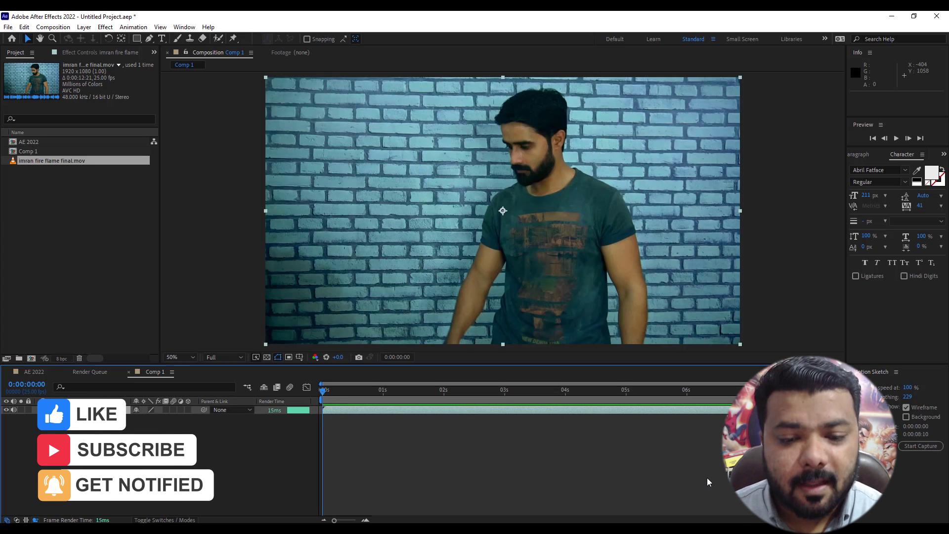
- Preview Comp 1, then hide the Render Time column in the timeline
key(space)
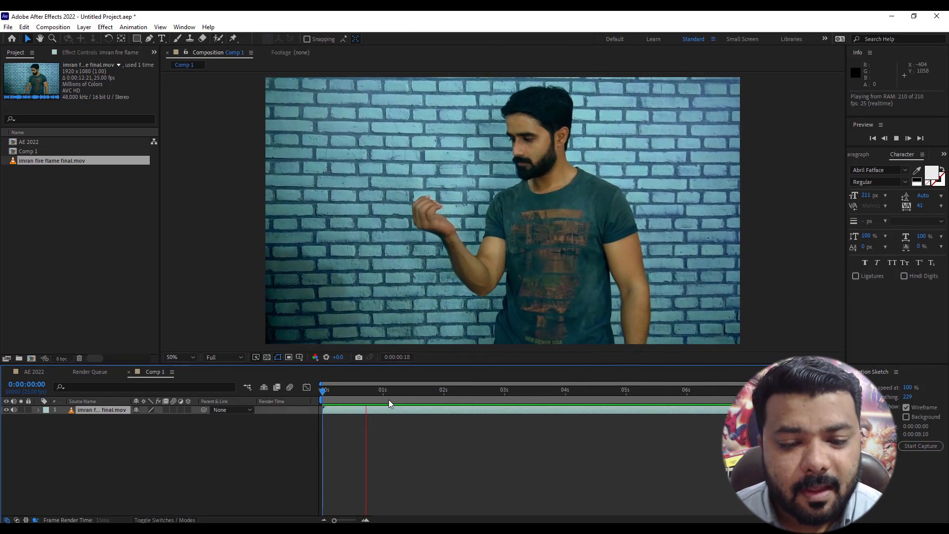
click(320, 408)
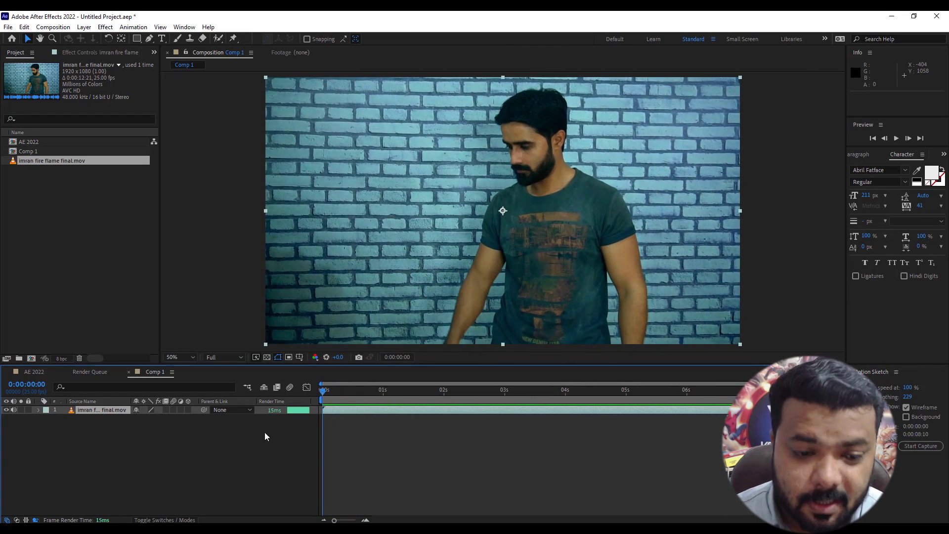
right_click(288, 401)
mouse_move(331, 435)
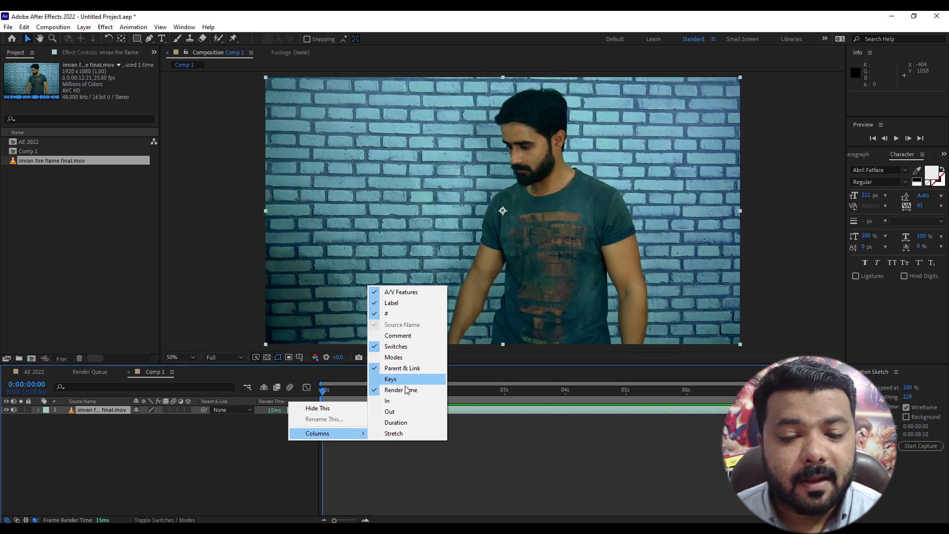
click(400, 390)
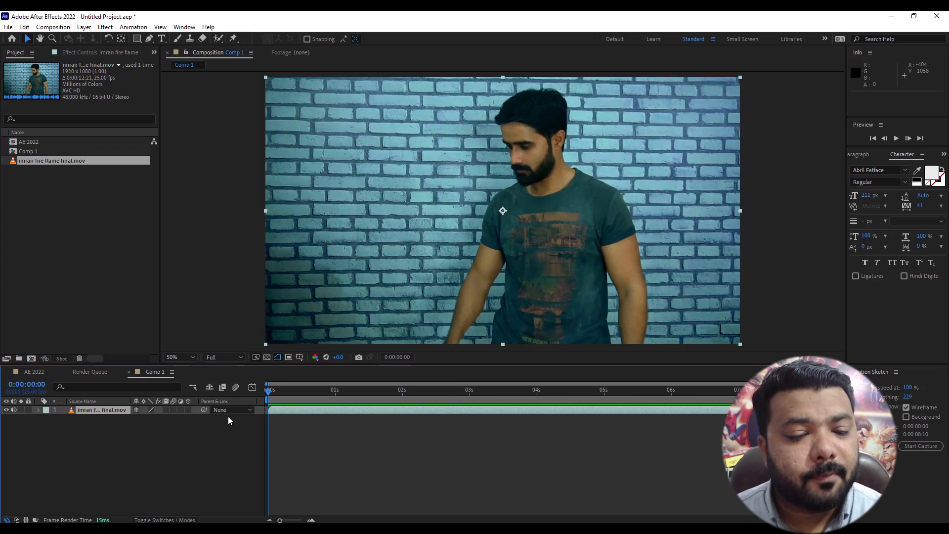
- Show the Render Time column again (about 15 ms) and return to the first frame
right_click(249, 403)
mouse_move(295, 435)
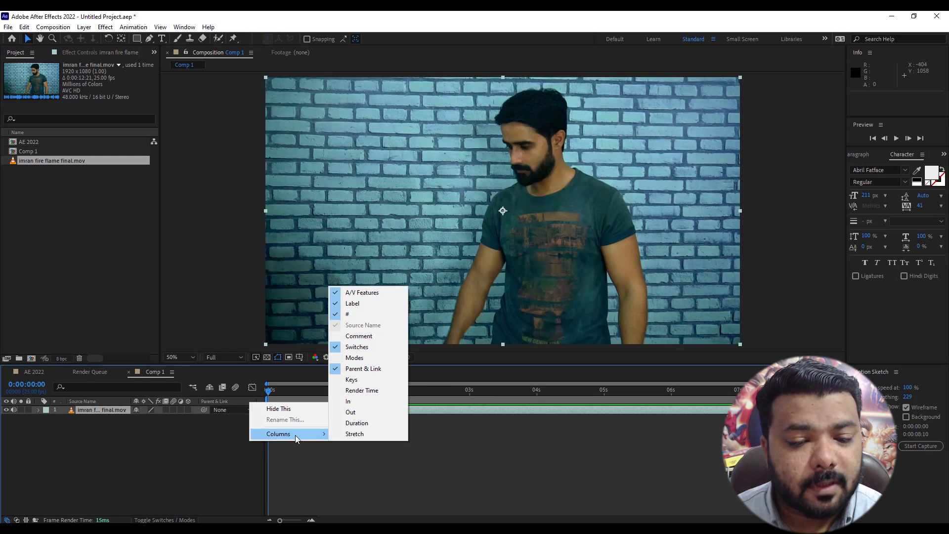
click(369, 390)
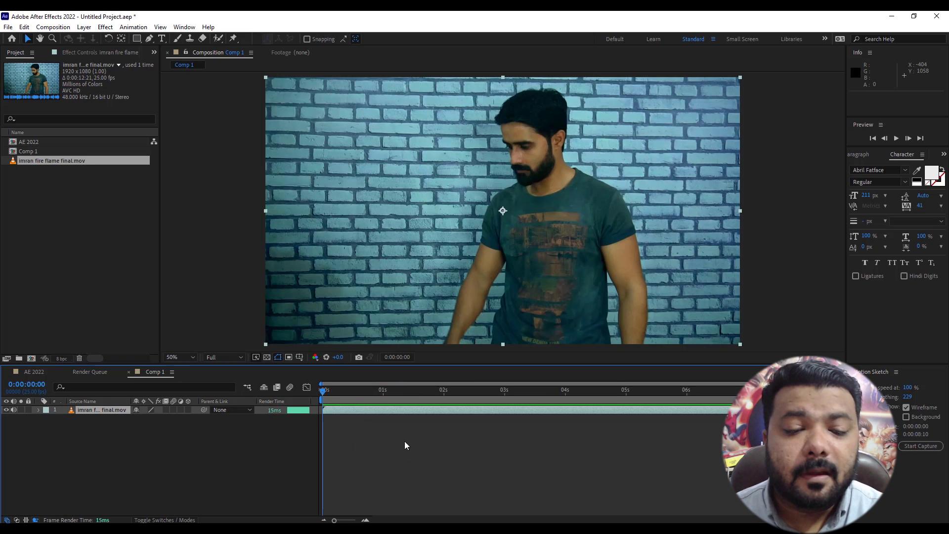
drag(396, 393, 451, 393)
key(Home)
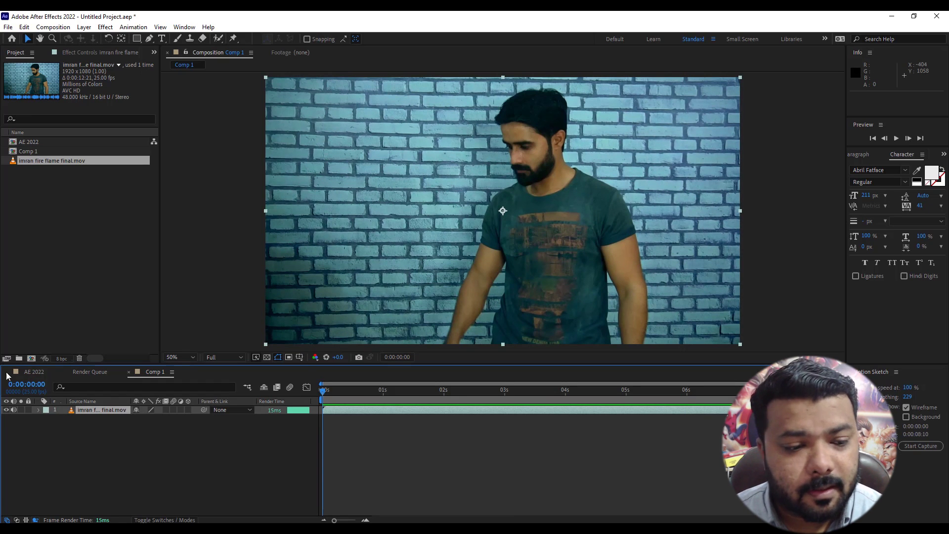
- Add Comp 1 to the Render Queue via the Composition menu
click(87, 374)
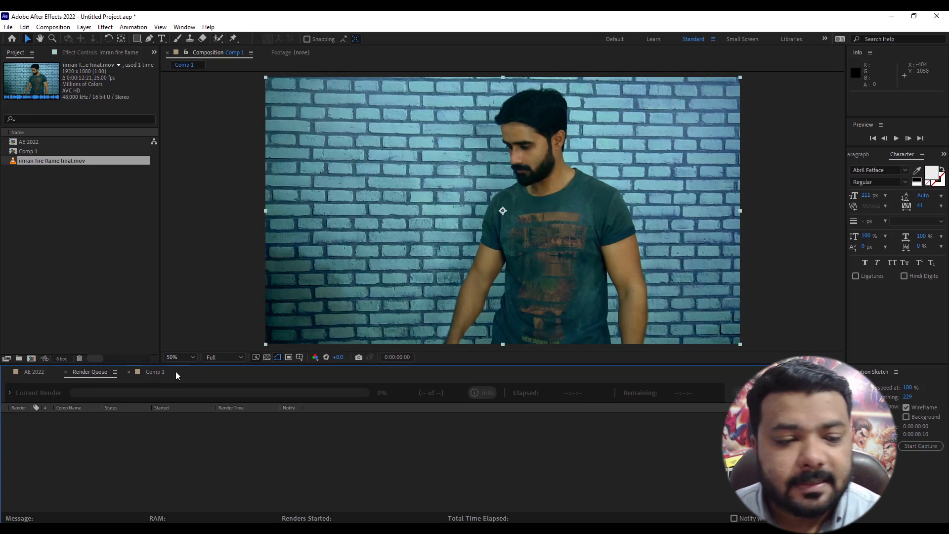
click(175, 372)
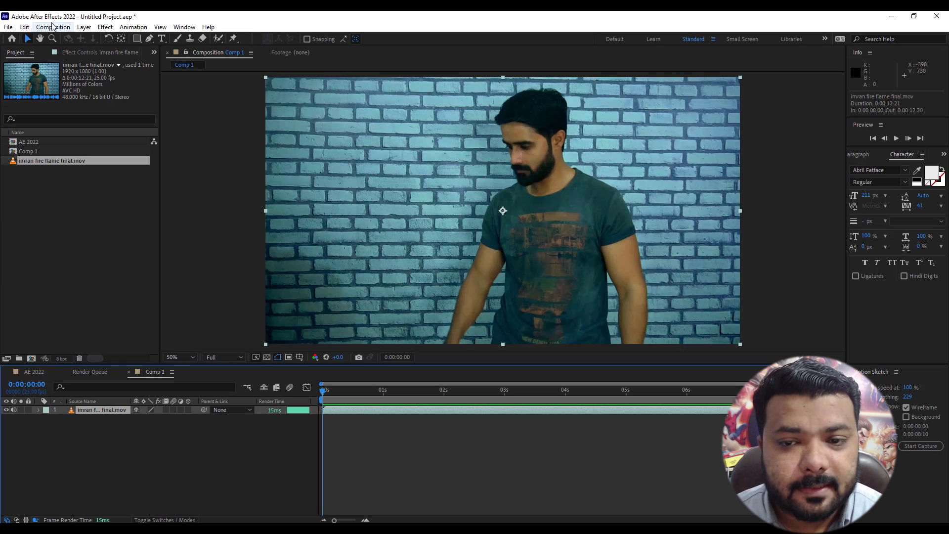
click(53, 27)
click(197, 111)
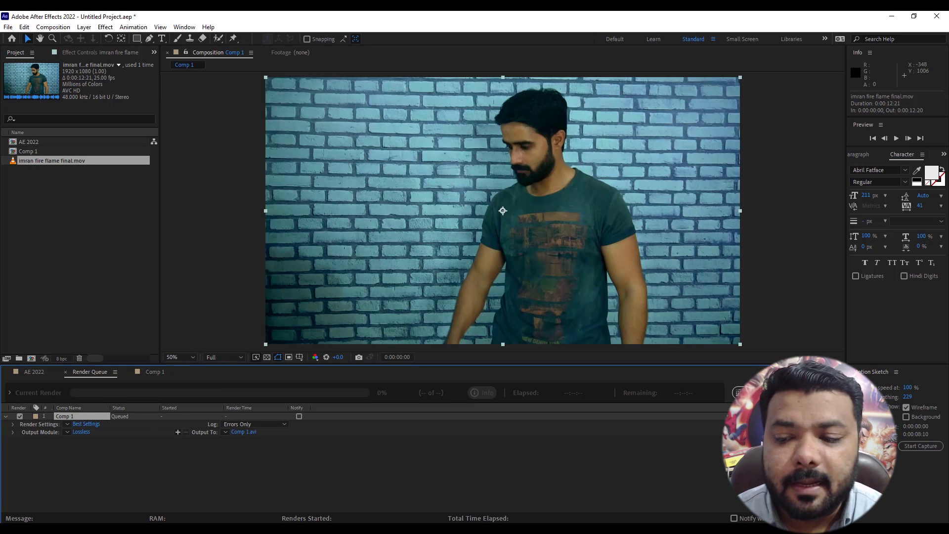
- Set the output module format to QuickTime
click(82, 430)
click(425, 150)
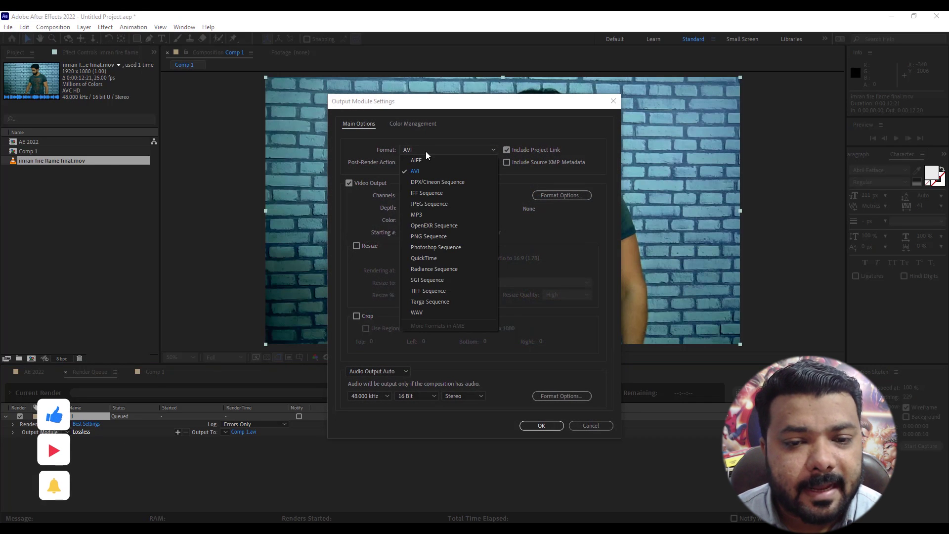
click(438, 258)
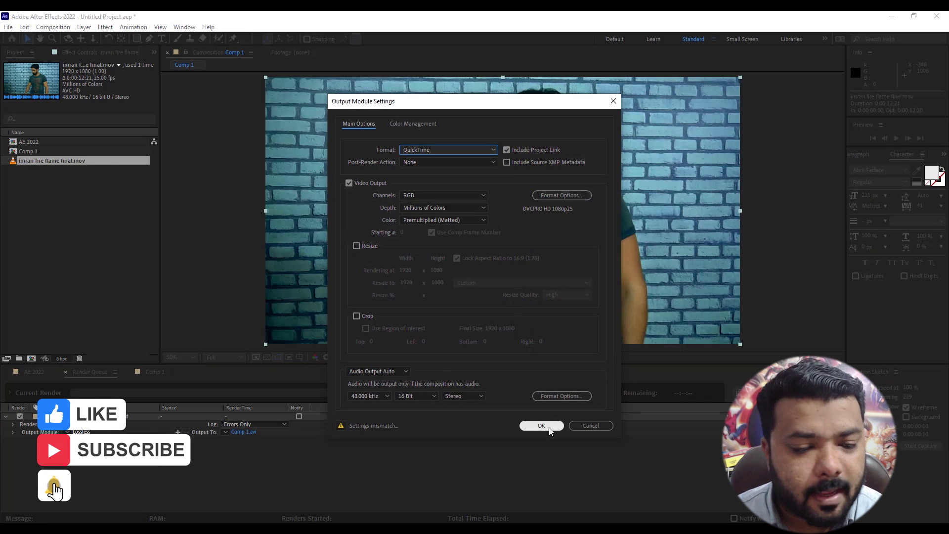
click(541, 426)
- Set the output file to render.mov and render Comp 1
click(242, 432)
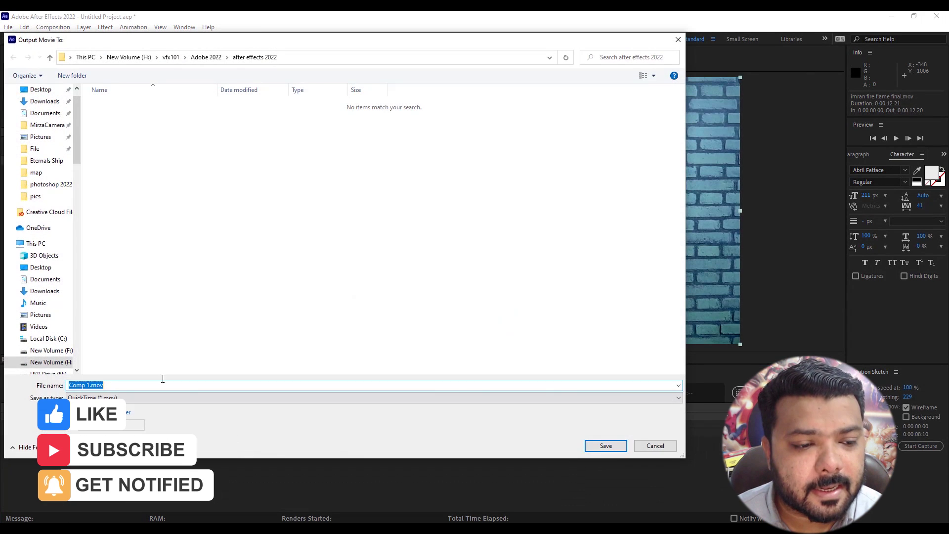
text(render)
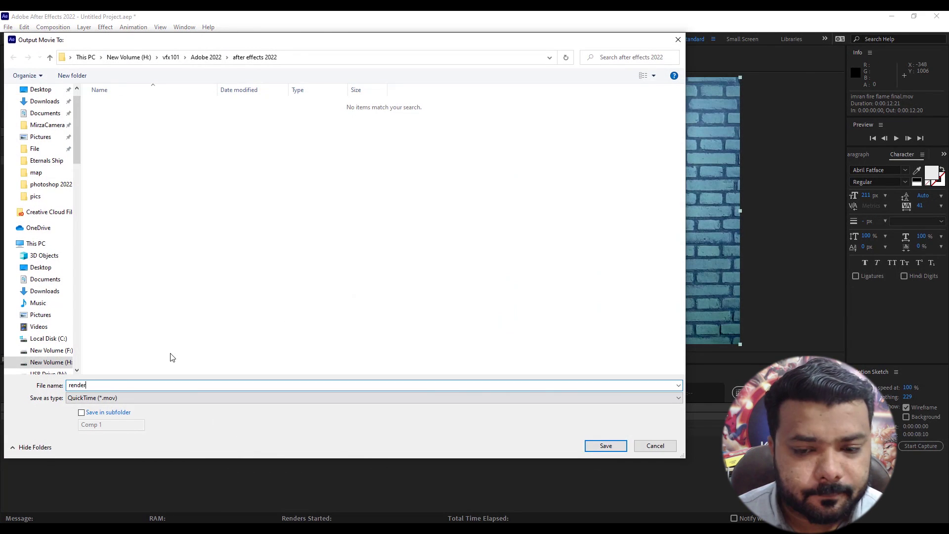
key(Return)
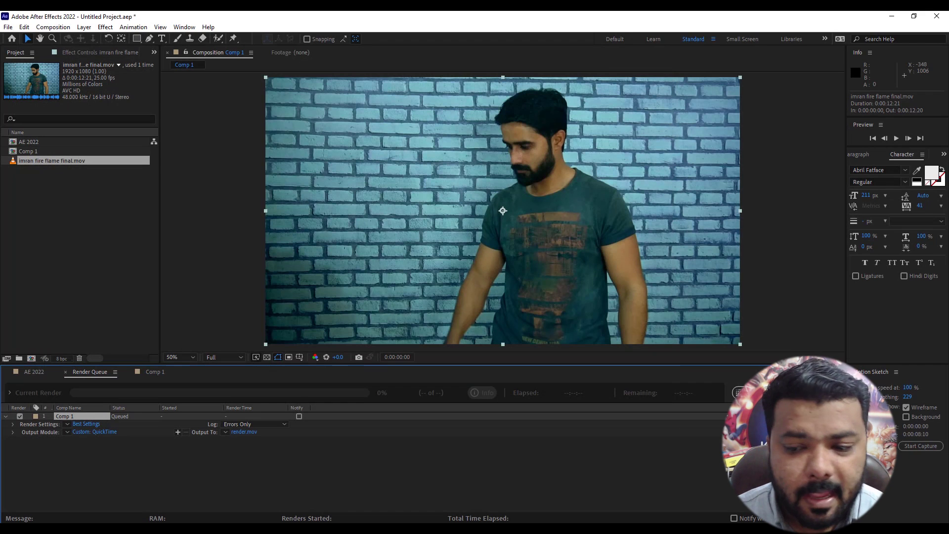
click(751, 392)
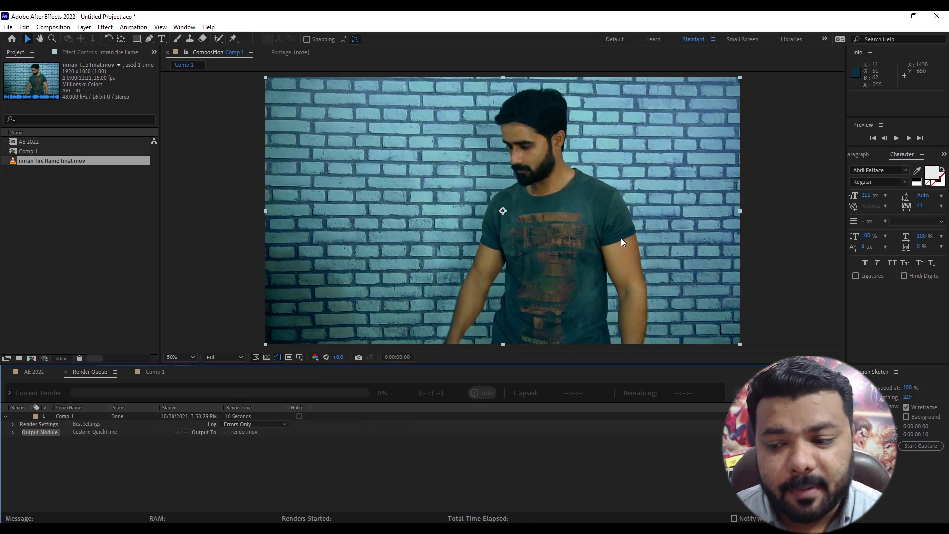
- Preview the AE 2022 text animation and check the finished render queue
click(33, 373)
key(space)
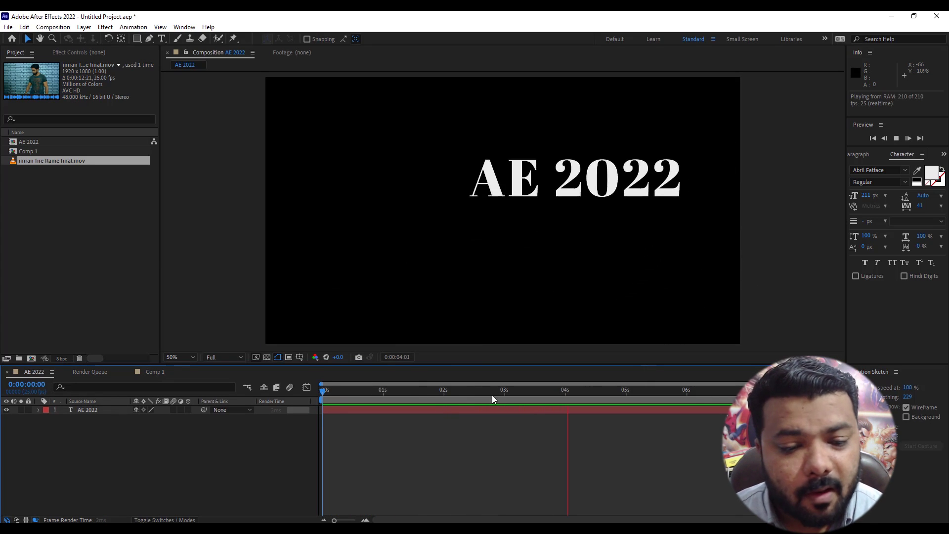
key(space)
key(space)
key(space)
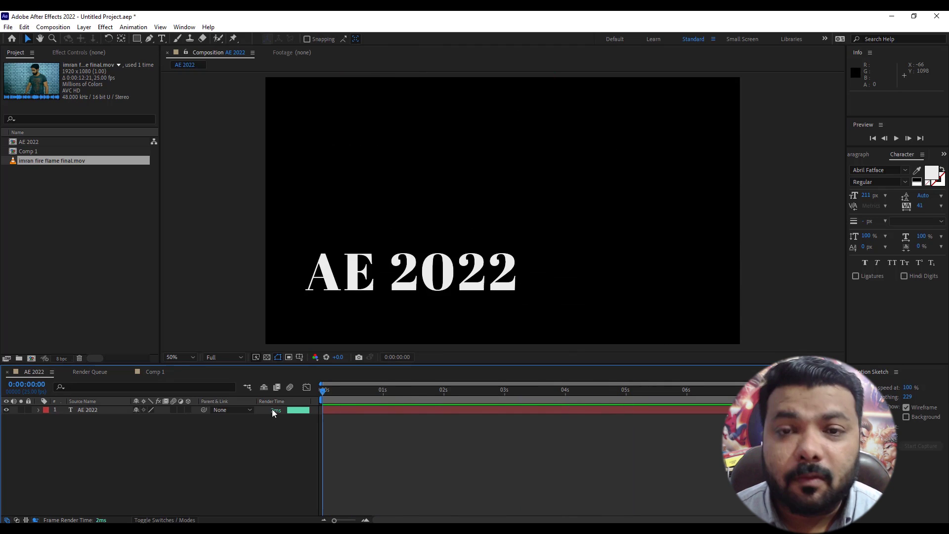
click(94, 373)
click(41, 373)
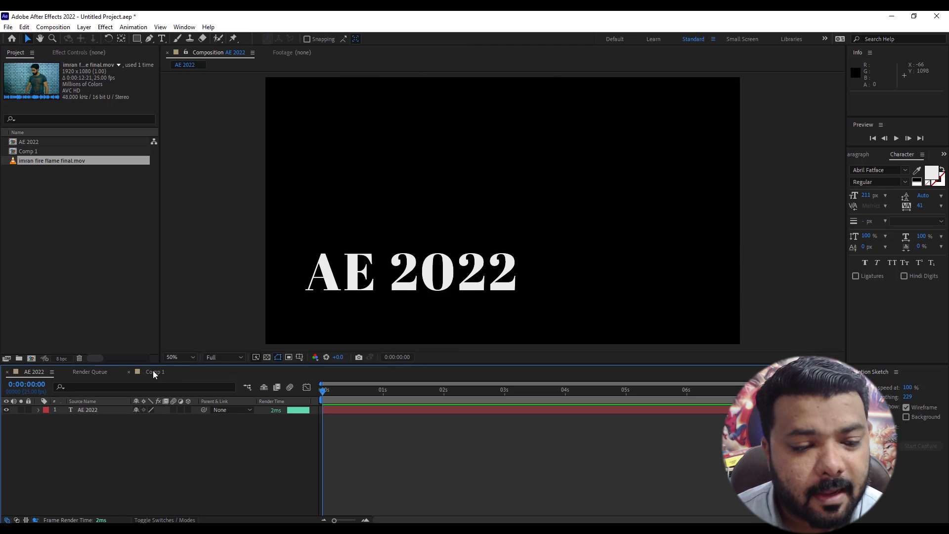
- Scrub through the flame footage in Comp 1 and the AE 2022 text animation
click(153, 372)
mouse_move(326, 389)
mouse_down()
mouse_move(825, 398)
mouse_move(51, 382)
mouse_up()
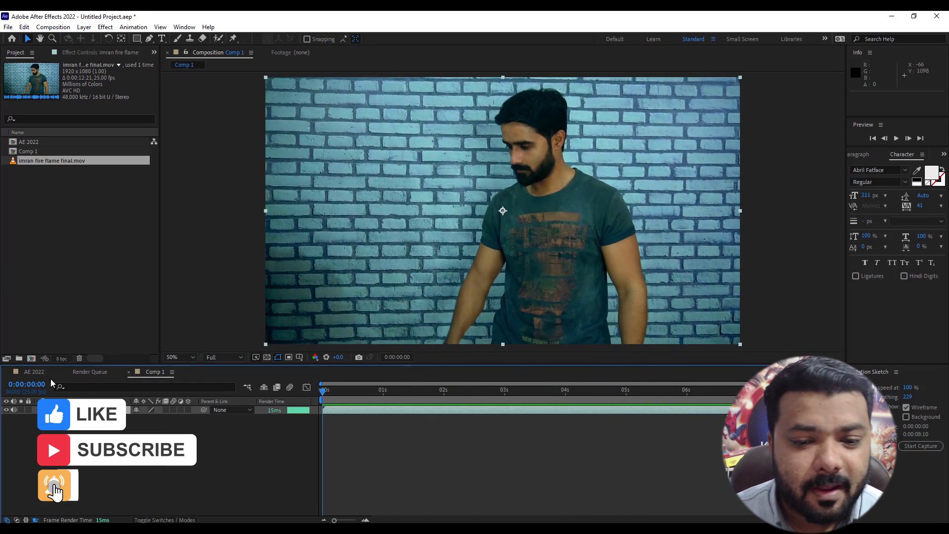
click(34, 372)
drag(428, 401, 701, 404)
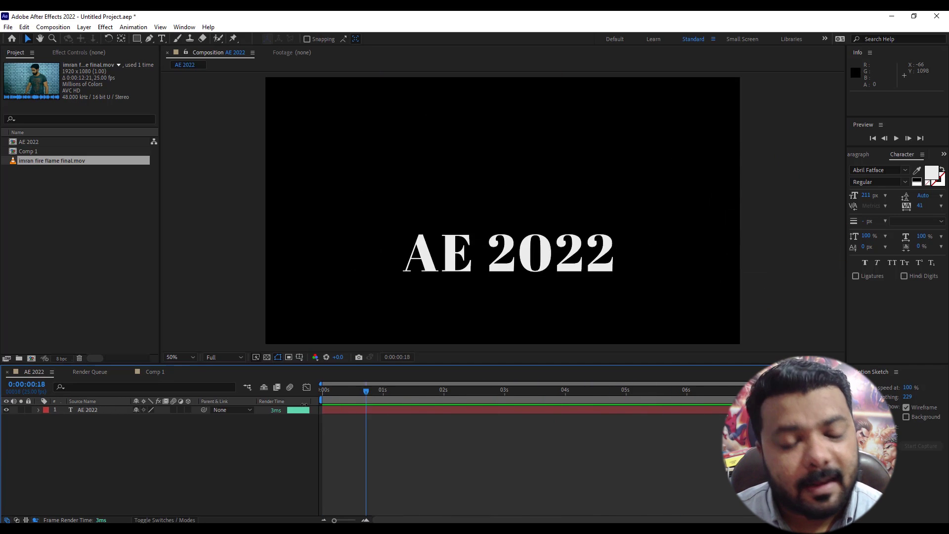
drag(622, 407, 322, 404)
- Play and stop a preview of the flame footage in Comp 1
click(155, 372)
key(space)
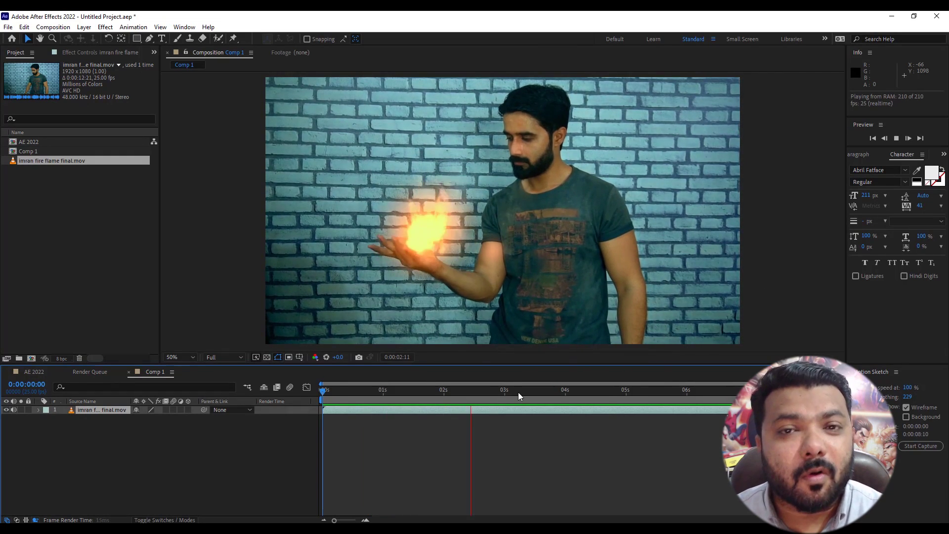
click(341, 412)
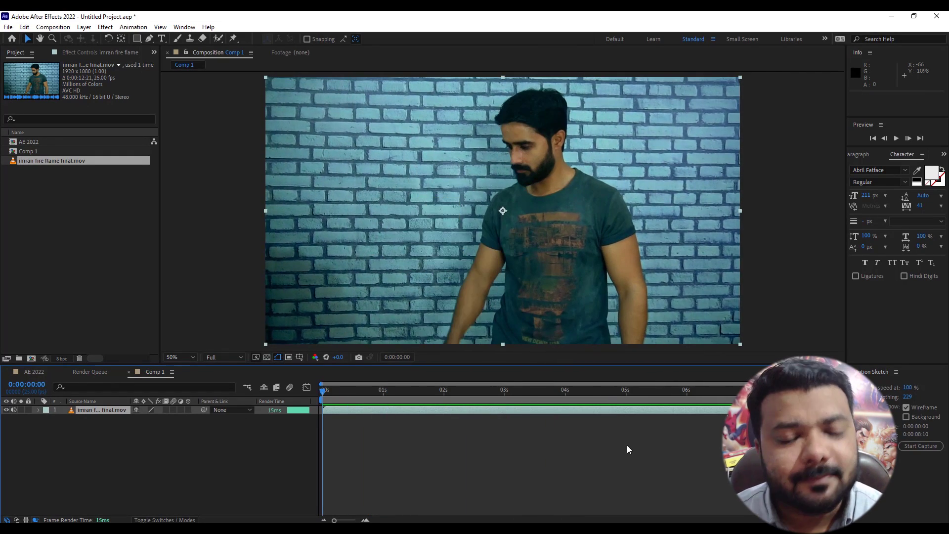